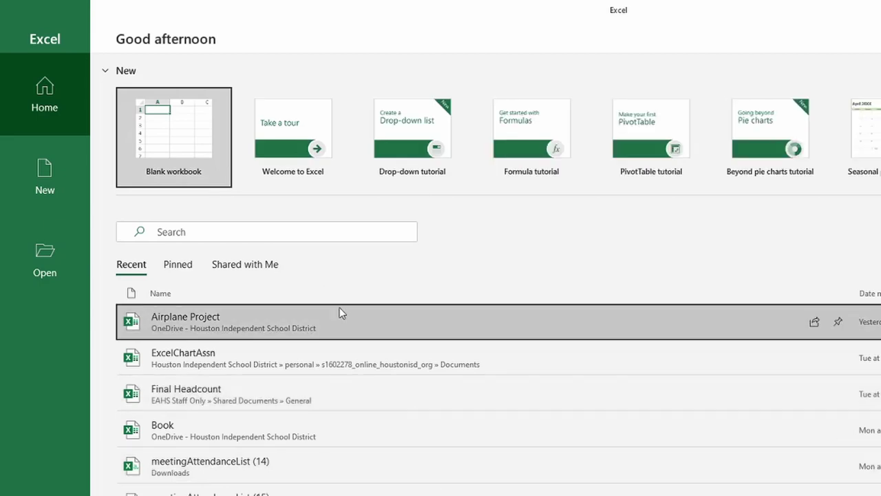
Create a new blank workbook.
{"action": "left_click", "coordinate": [199, 143]}
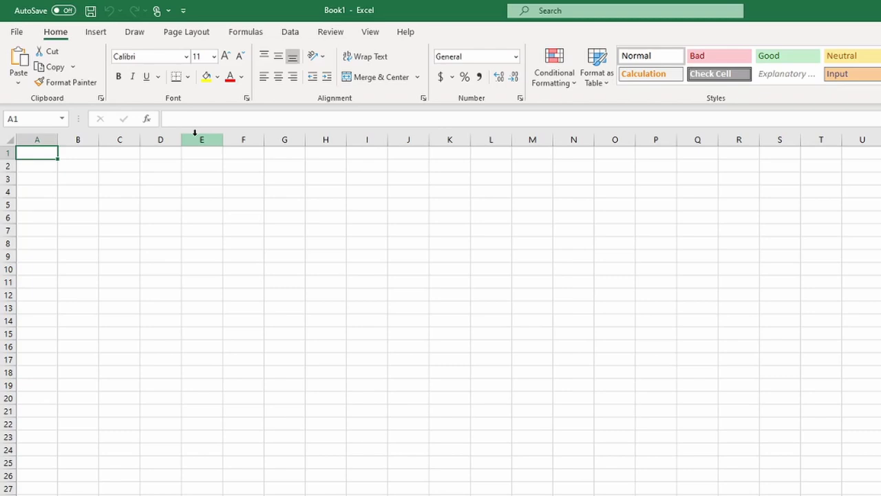
{"action": "right_click", "coordinate": [168, 198]}
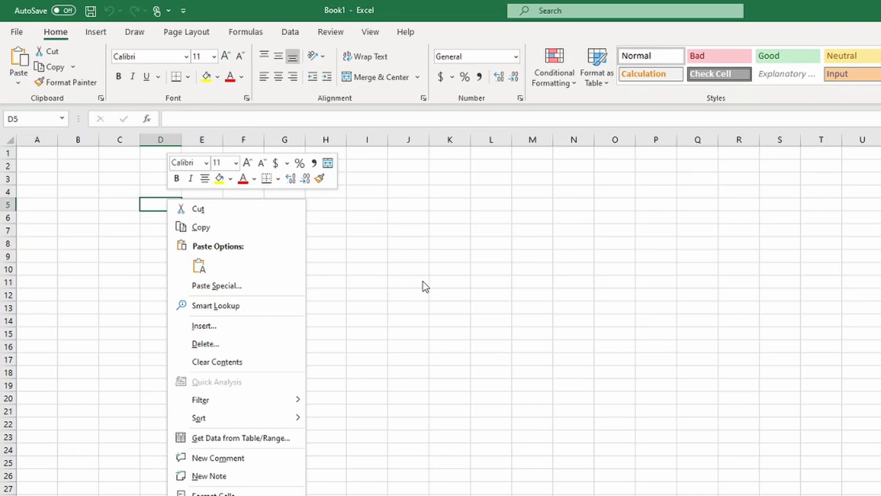
{"action": "left_click", "coordinate": [590, 281]}
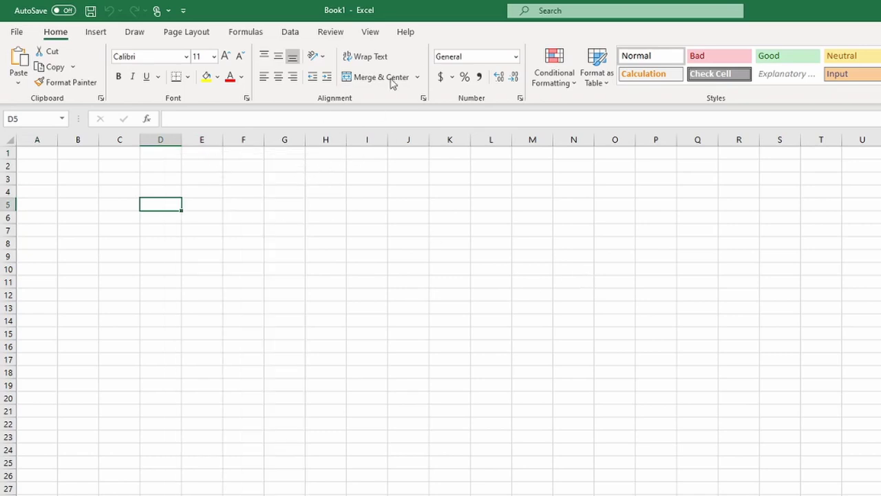
{"action": "left_click", "coordinate": [418, 78]}
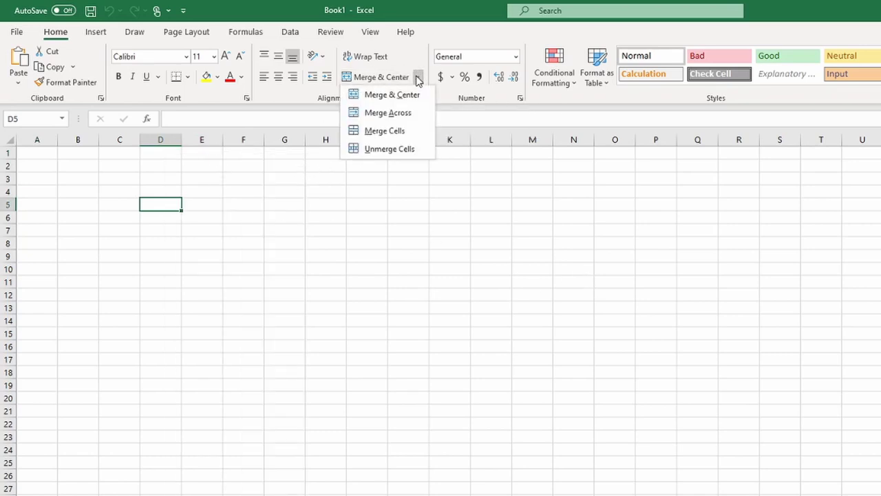
{"action": "key", "text": "Escape"}
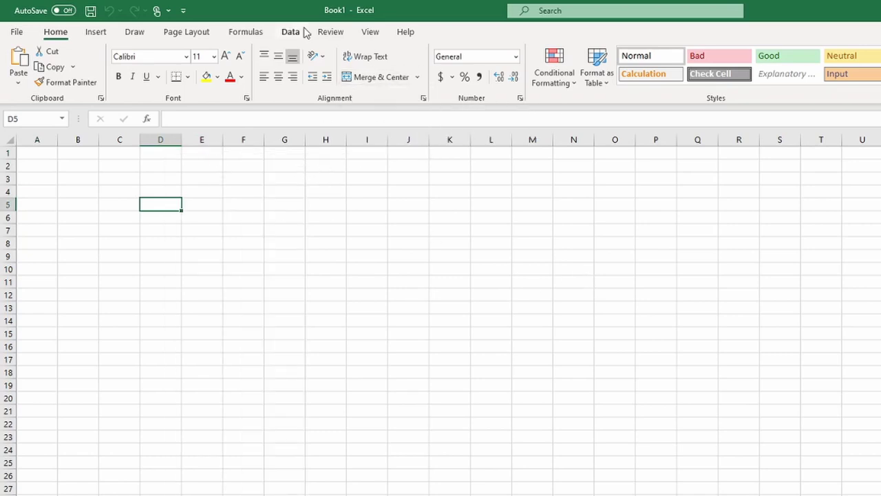
Display the blank worksheet in Page Layout view.
{"action": "left_click", "coordinate": [370, 34]}
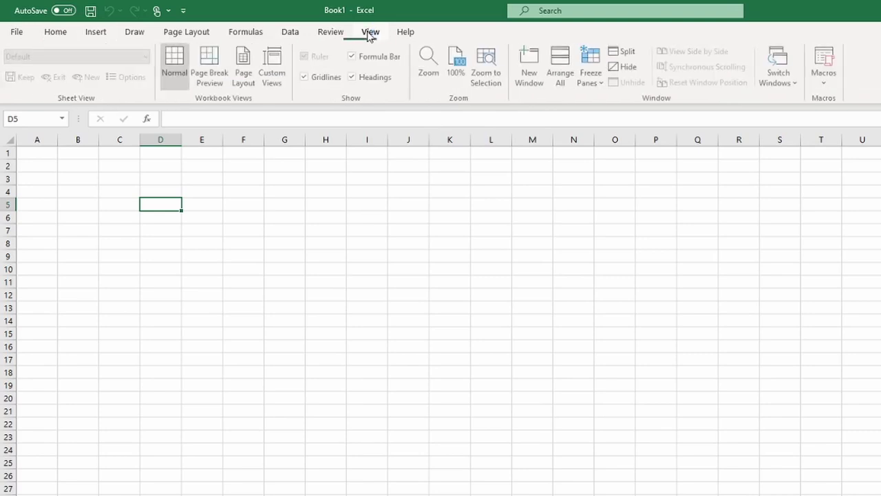
{"action": "left_click", "coordinate": [244, 70]}
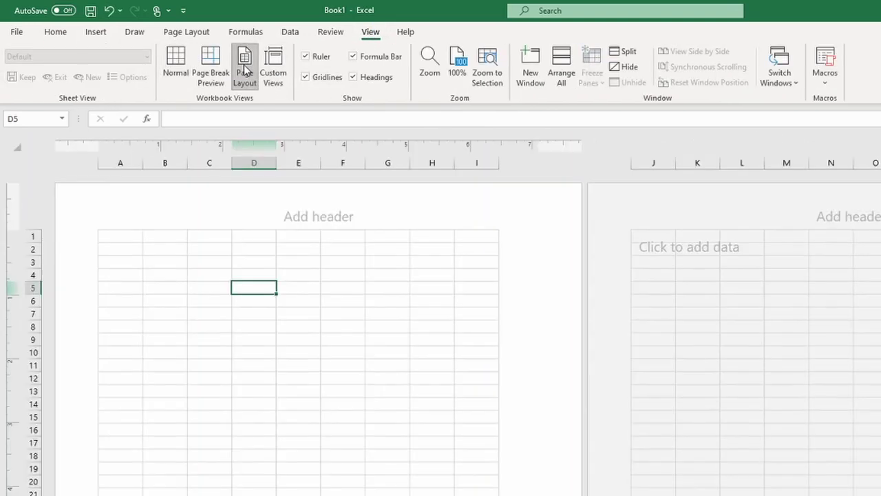
{"action": "scroll", "coordinate": [481, 342], "scroll_direction": "down", "scroll_amount": 5}
{"action": "scroll", "coordinate": [482, 342], "scroll_direction": "up", "scroll_amount": 5}
Select the entire sheet and set one uniform, narrower width for all columns.
{"action": "left_click", "coordinate": [129, 238]}
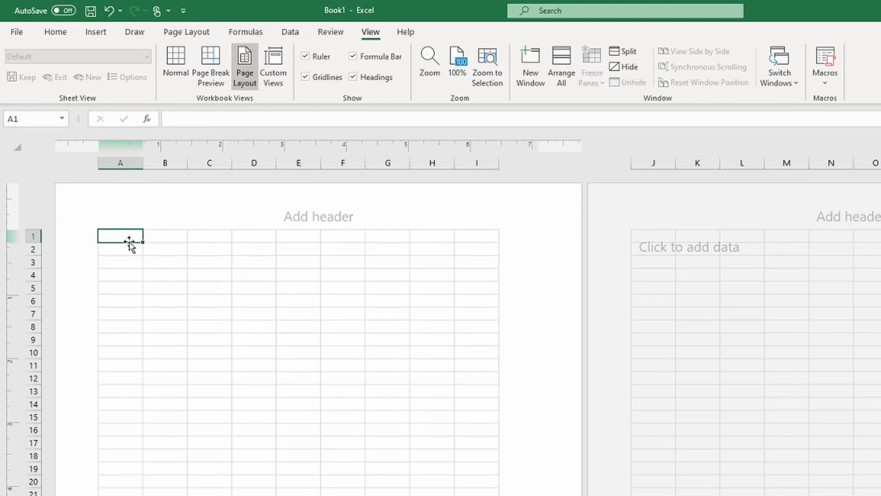
{"action": "left_click", "coordinate": [20, 149]}
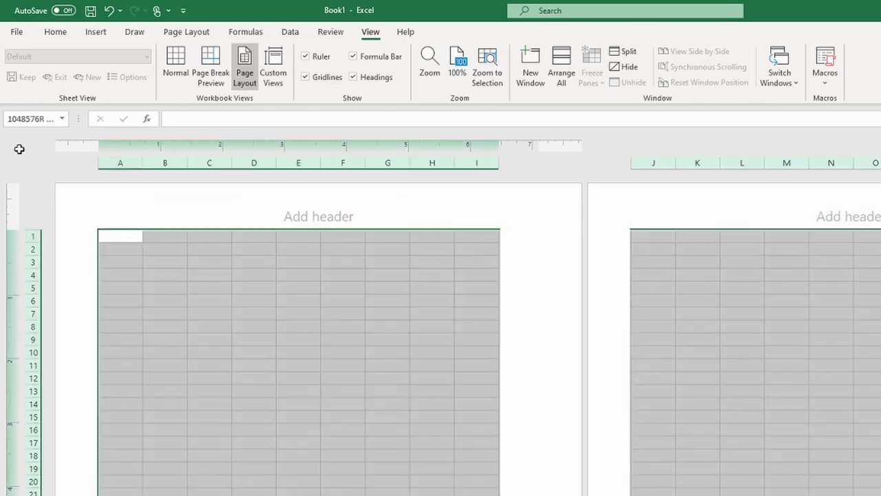
{"action": "right_click", "coordinate": [204, 166]}
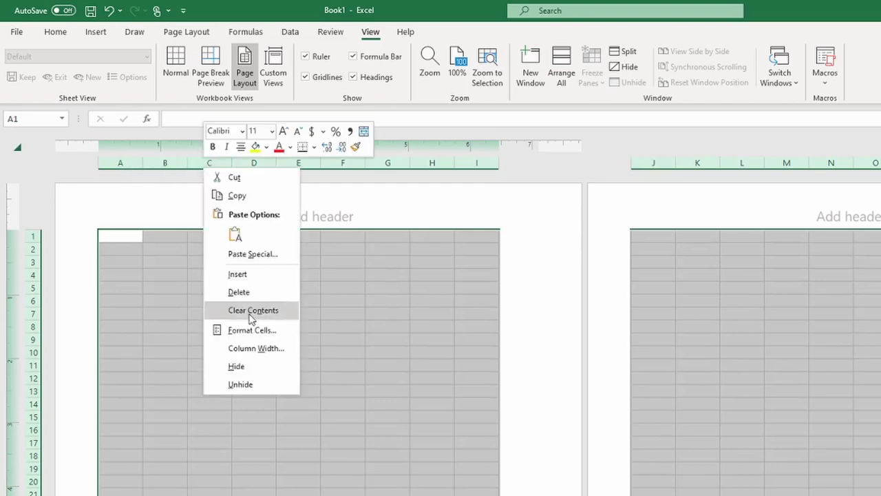
{"action": "left_click", "coordinate": [257, 348]}
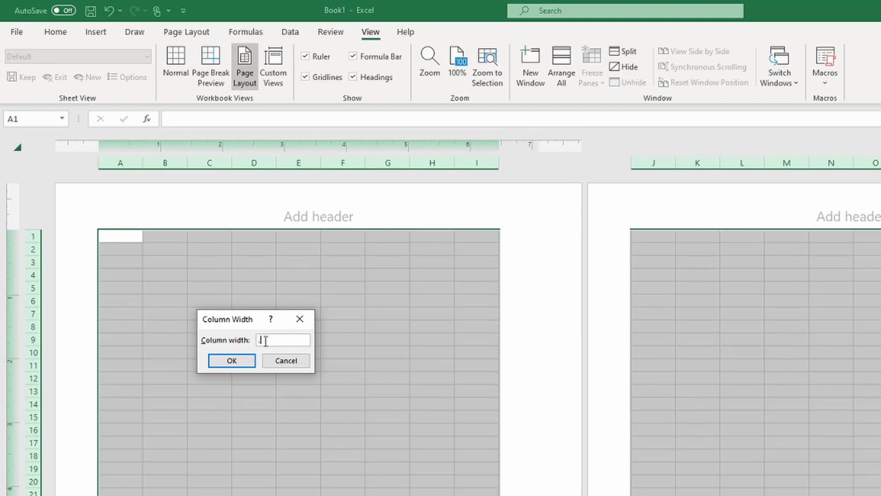
{"action": "key", "text": "Return"}
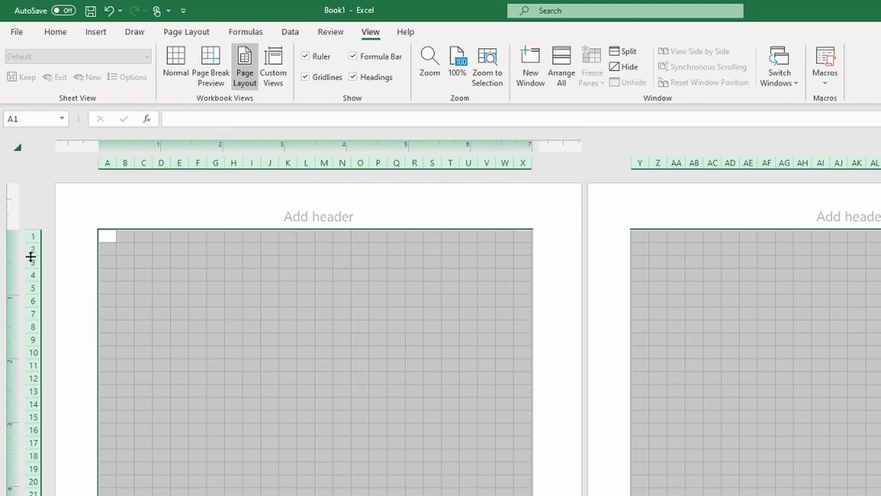
Set the height of all rows in the sheet to 0.3 inches to form a grid of squares.
{"action": "right_click", "coordinate": [30, 256]}
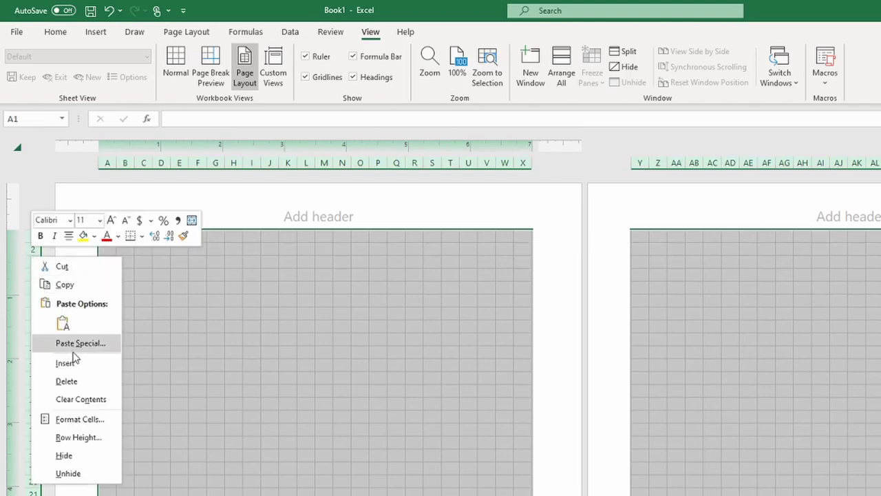
{"action": "left_click", "coordinate": [101, 440]}
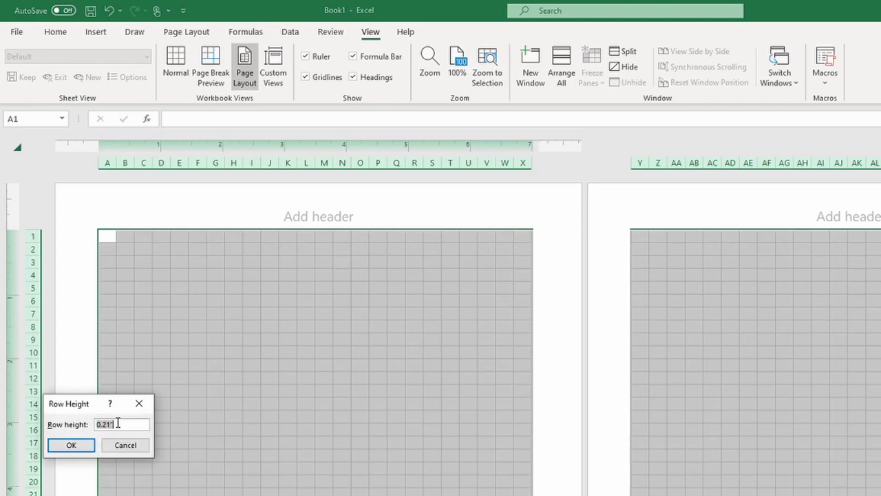
{"action": "left_click_drag", "start_coordinate": [118, 423], "coordinate": [95, 423]}
{"action": "type", "text": ".3"}
{"action": "left_click", "coordinate": [71, 441]}
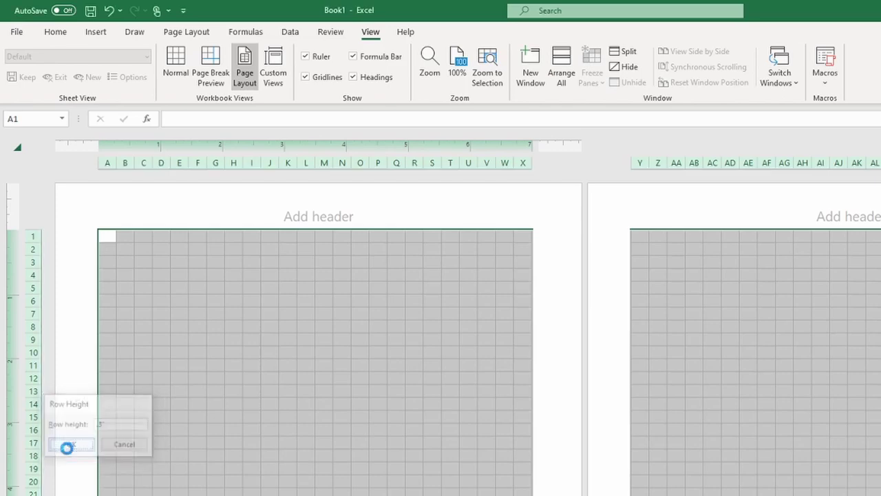
{"action": "right_click", "coordinate": [440, 354]}
{"action": "left_click", "coordinate": [556, 240]}
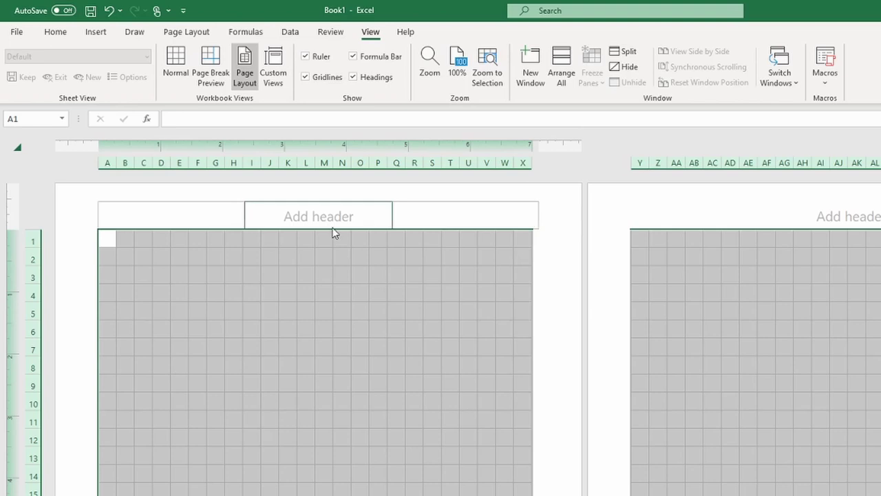
Outline the vertical word squares E3:E10 with All Borders and Thick Outside Borders.
{"action": "left_click", "coordinate": [181, 277]}
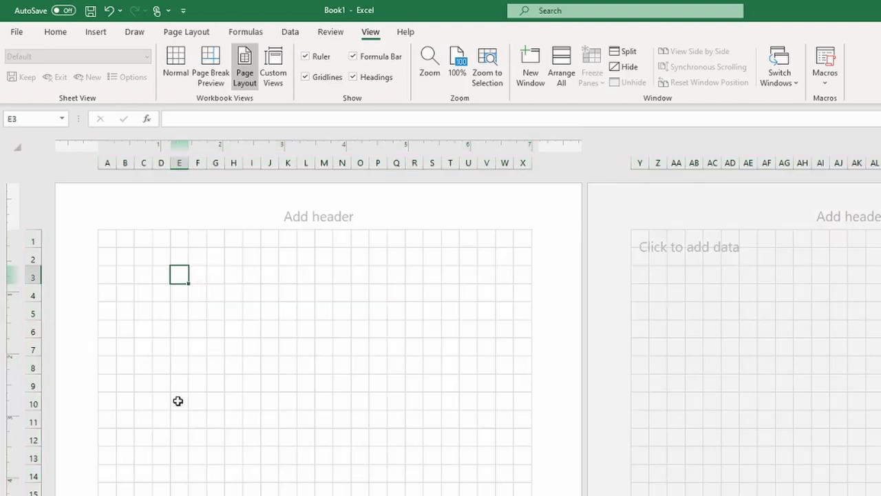
{"action": "left_click_drag", "start_coordinate": [183, 285], "coordinate": [183, 393]}
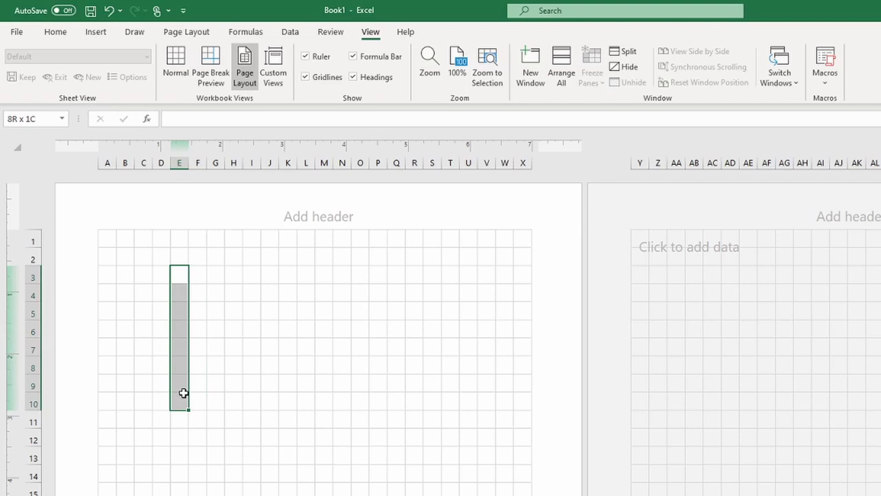
{"action": "left_click", "coordinate": [55, 32]}
{"action": "left_click", "coordinate": [189, 77]}
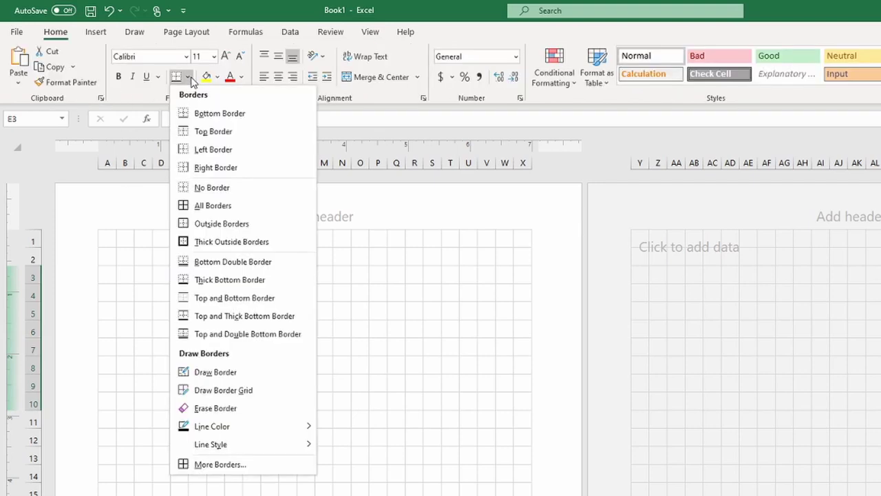
{"action": "left_click", "coordinate": [226, 208]}
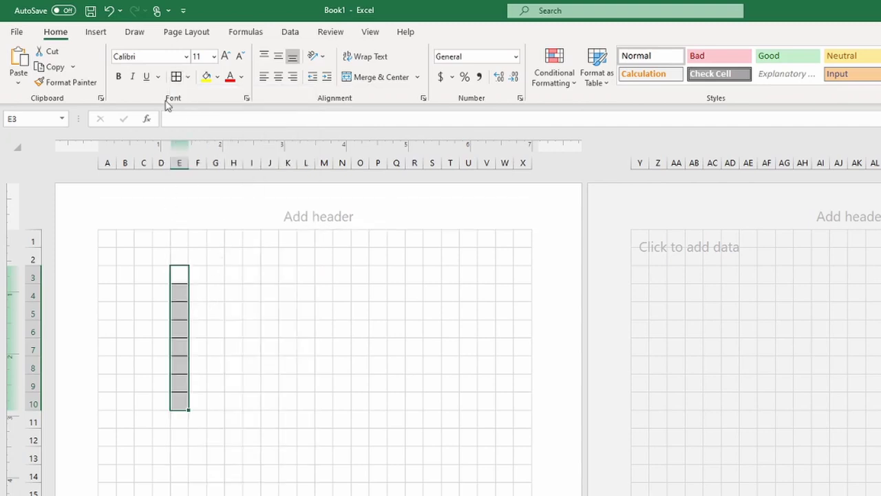
{"action": "left_click", "coordinate": [126, 327]}
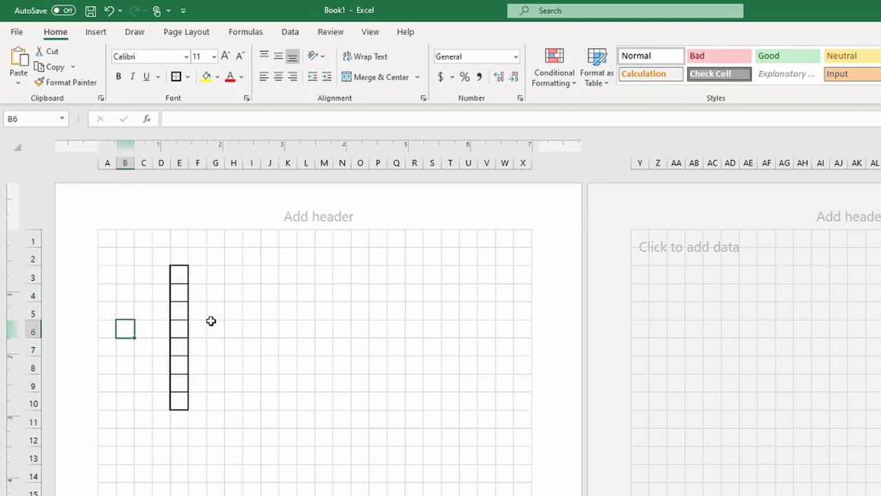
Format the first square of the vertical word, cell E3, with top alignment and font size 8.
{"action": "left_click", "coordinate": [180, 273]}
{"action": "double_click", "coordinate": [180, 273]}
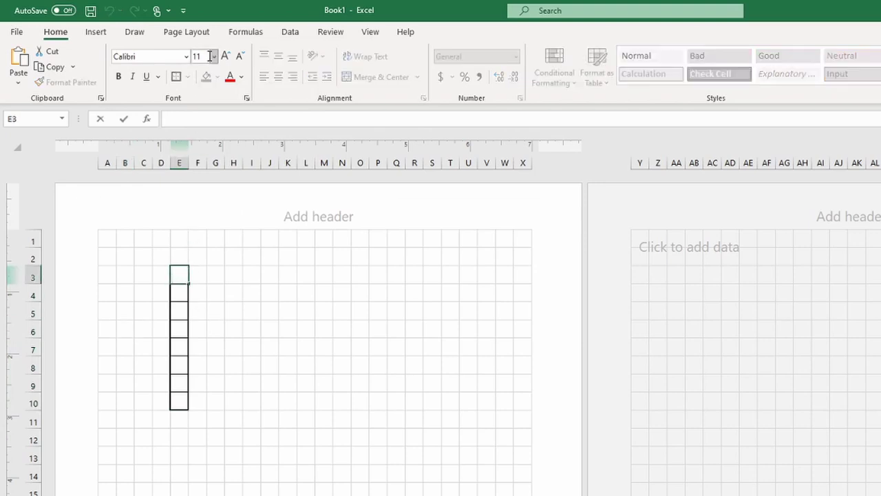
{"action": "left_click", "coordinate": [218, 315]}
{"action": "left_click", "coordinate": [181, 275]}
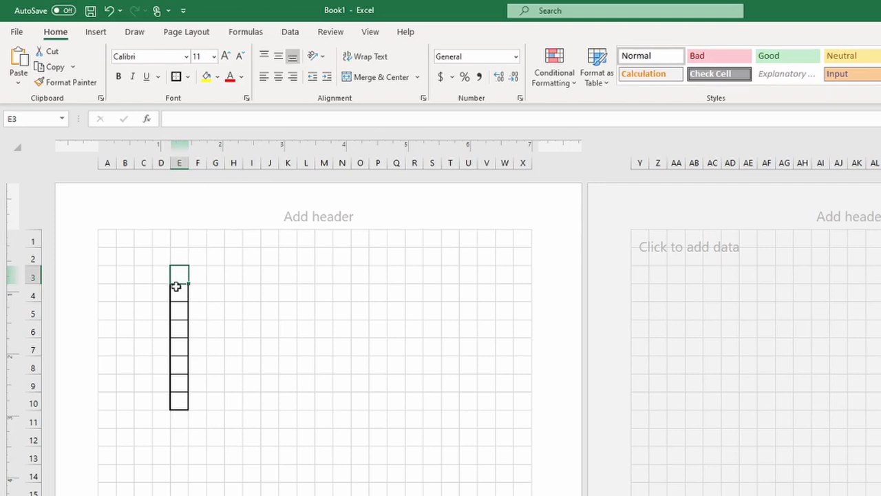
{"action": "left_click", "coordinate": [265, 59]}
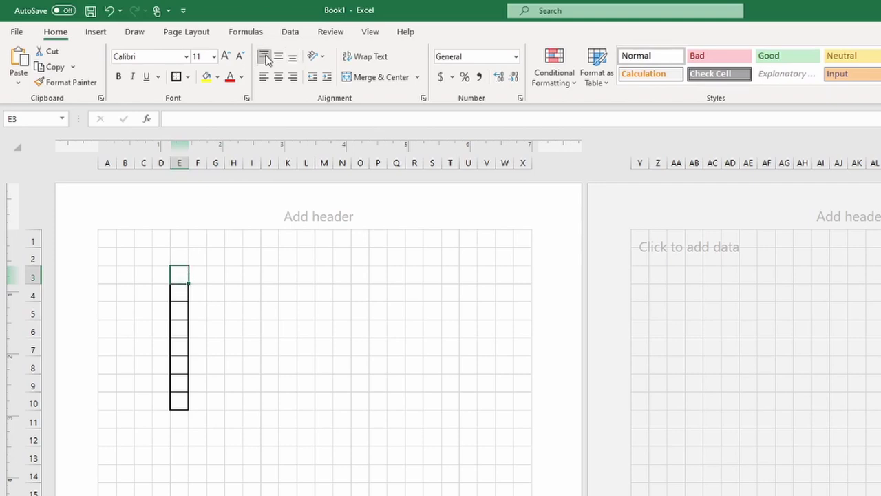
{"action": "left_click", "coordinate": [213, 56]}
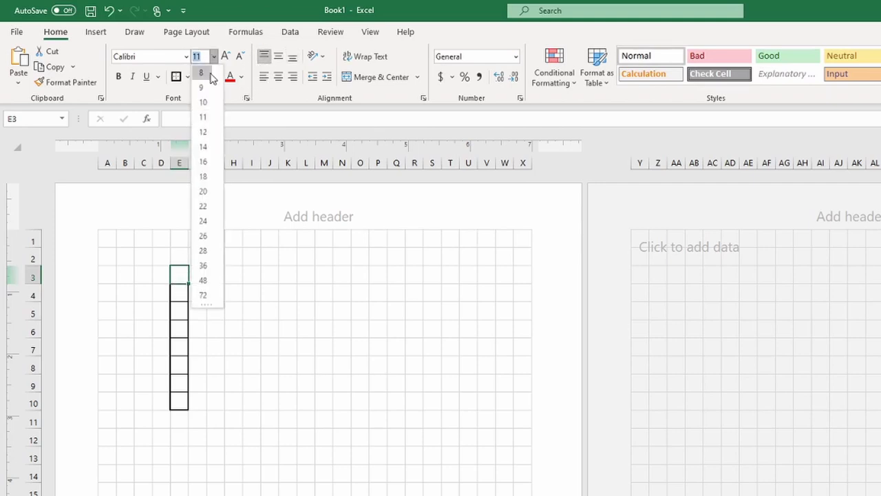
{"action": "left_click", "coordinate": [209, 83]}
Enter the clue number 1 in cell E3 and align it left.
{"action": "left_click", "coordinate": [182, 119]}
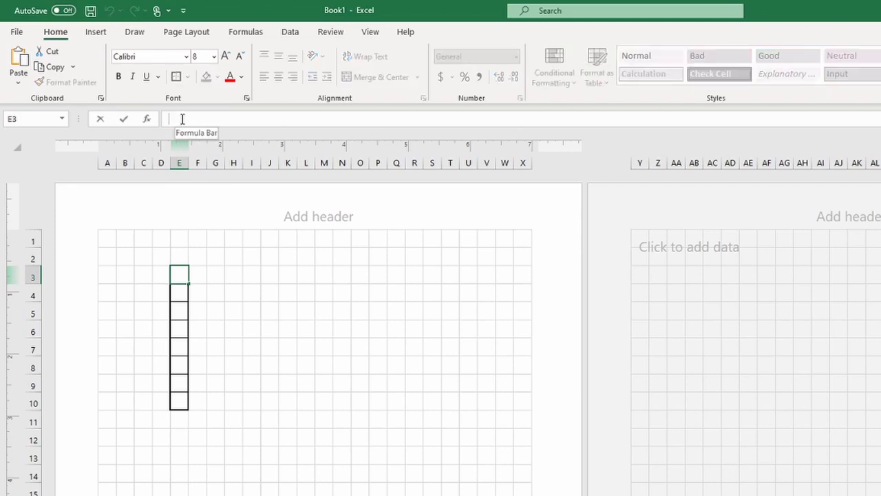
{"action": "type", "text": "1"}
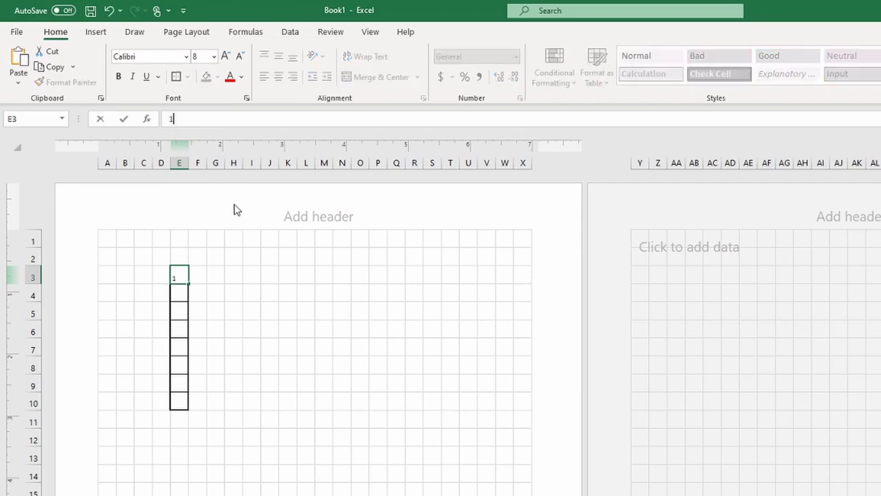
{"action": "left_click", "coordinate": [233, 327]}
{"action": "left_click", "coordinate": [179, 271]}
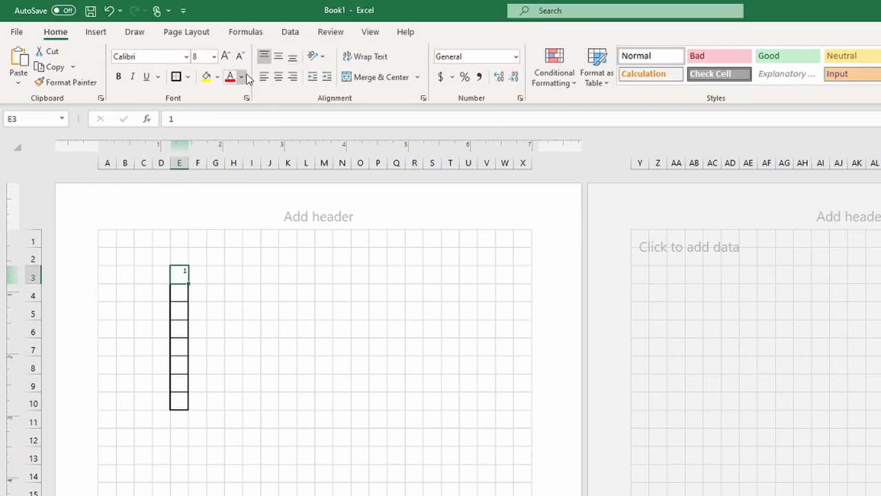
{"action": "left_click", "coordinate": [219, 348]}
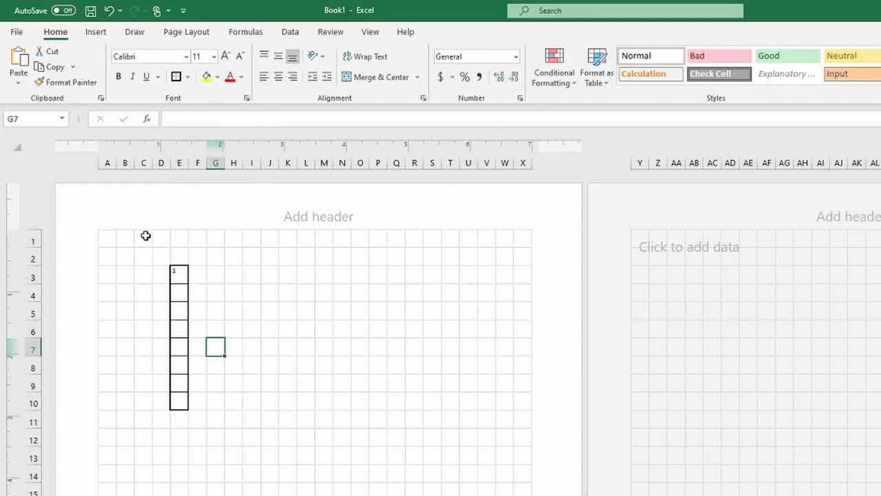
Outline the horizontal word squares E7:L7 with All Borders and Thick Outside Borders.
{"action": "left_click", "coordinate": [184, 332]}
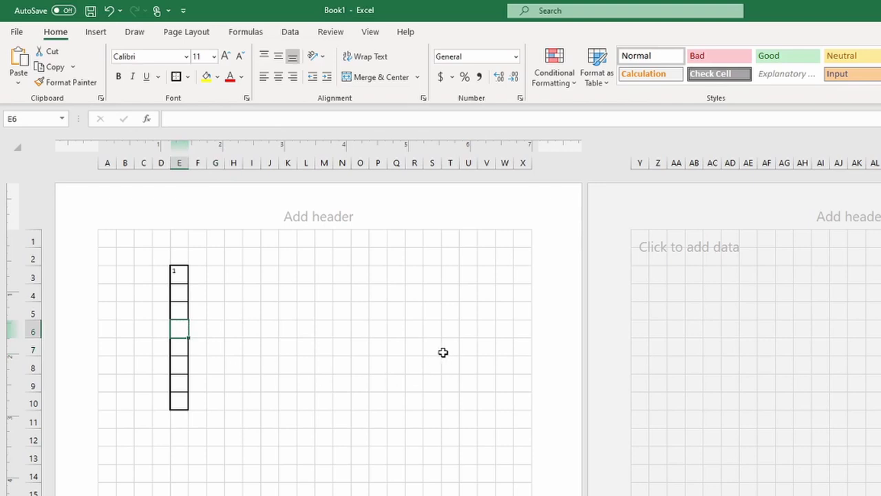
{"action": "left_click_drag", "start_coordinate": [177, 345], "coordinate": [305, 347]}
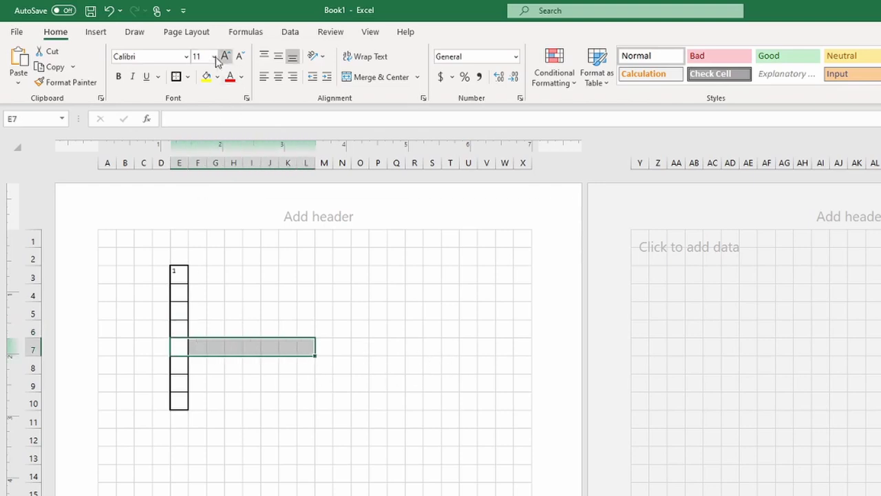
{"action": "left_click", "coordinate": [189, 77]}
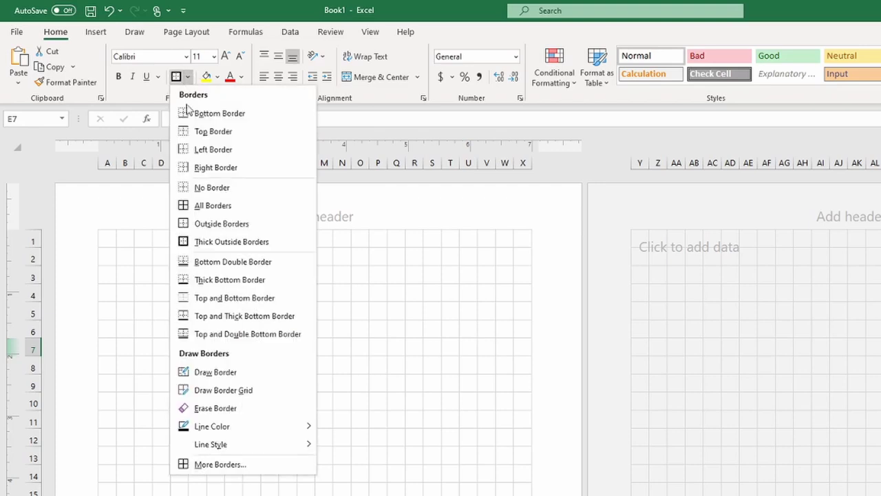
{"action": "left_click", "coordinate": [221, 207]}
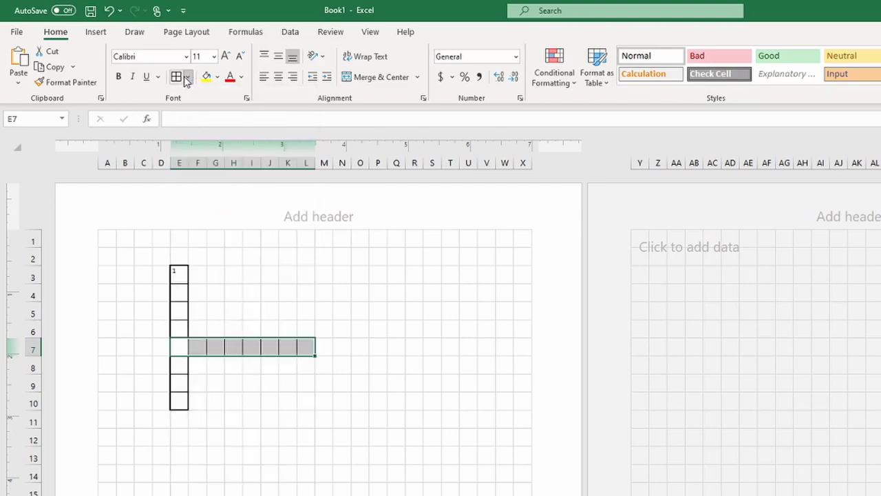
{"action": "left_click", "coordinate": [188, 77]}
{"action": "left_click", "coordinate": [207, 245]}
{"action": "left_click", "coordinate": [249, 398]}
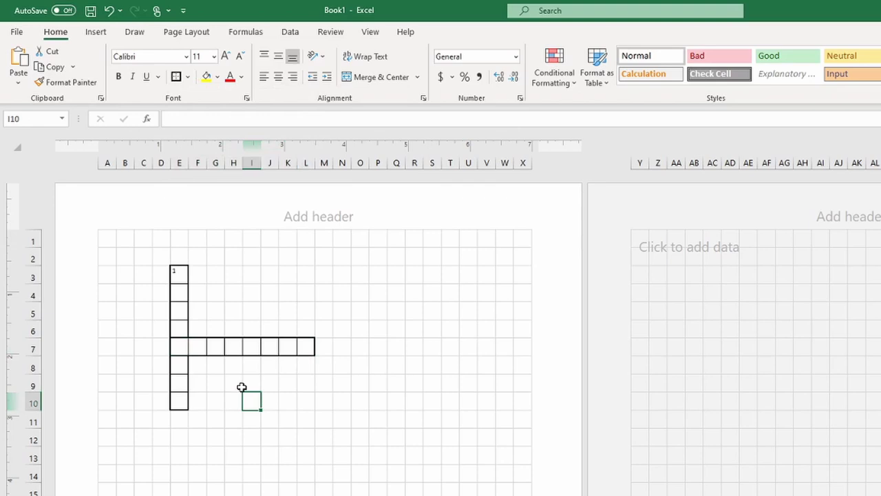
Enter the clue number 1 in cell E7, aligned to the top left at font size 8.
{"action": "left_click", "coordinate": [179, 344]}
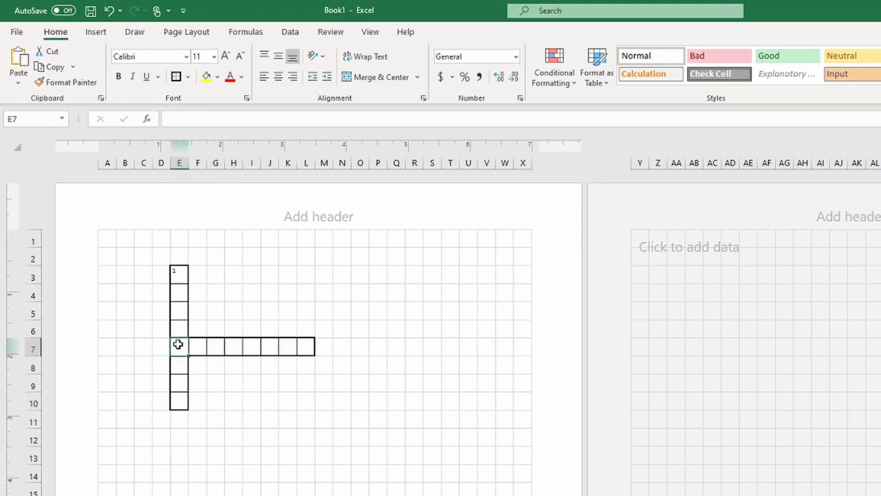
{"action": "type", "text": "1"}
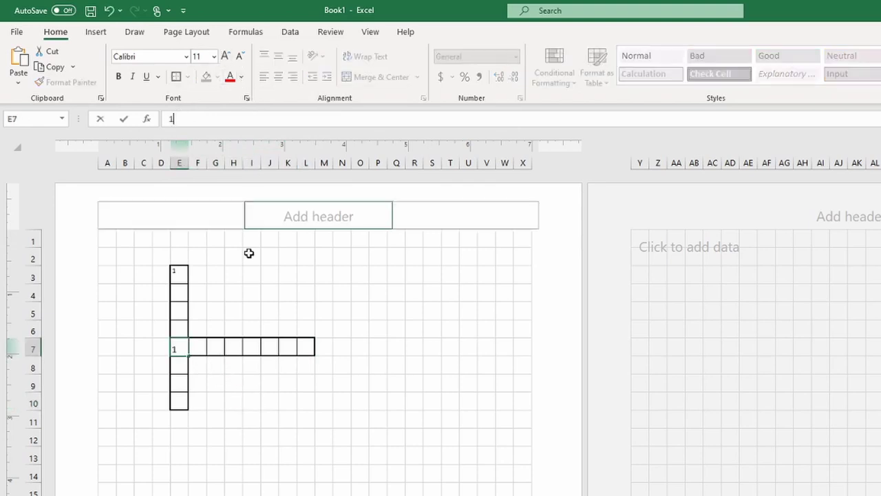
{"action": "left_click", "coordinate": [213, 57]}
{"action": "left_click", "coordinate": [201, 73]}
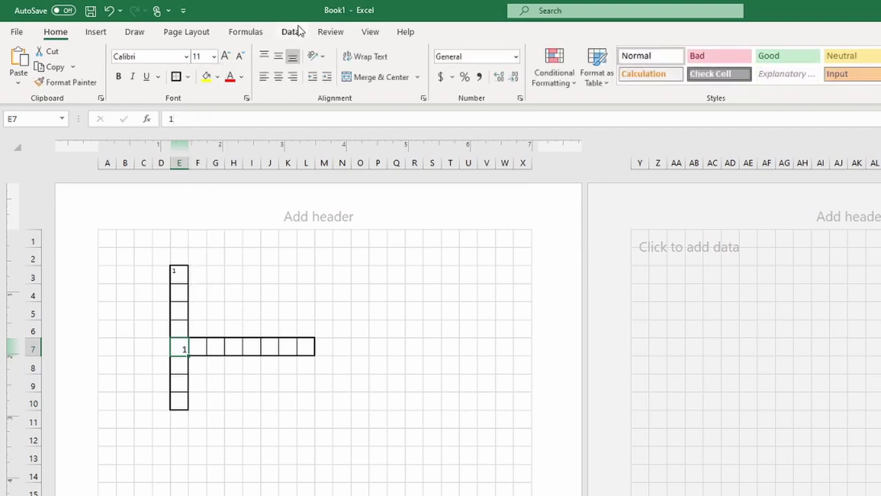
{"action": "left_click", "coordinate": [264, 57]}
{"action": "left_click", "coordinate": [264, 76]}
{"action": "left_click", "coordinate": [270, 420]}
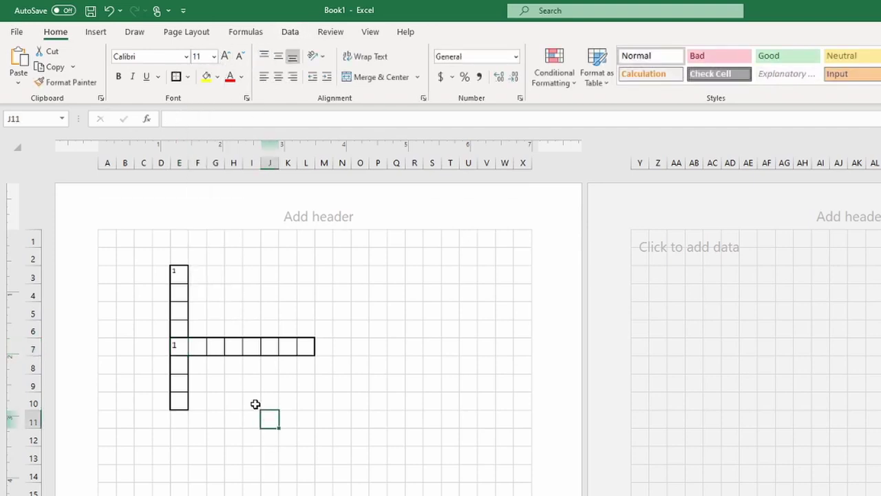
{"action": "left_click", "coordinate": [178, 346]}
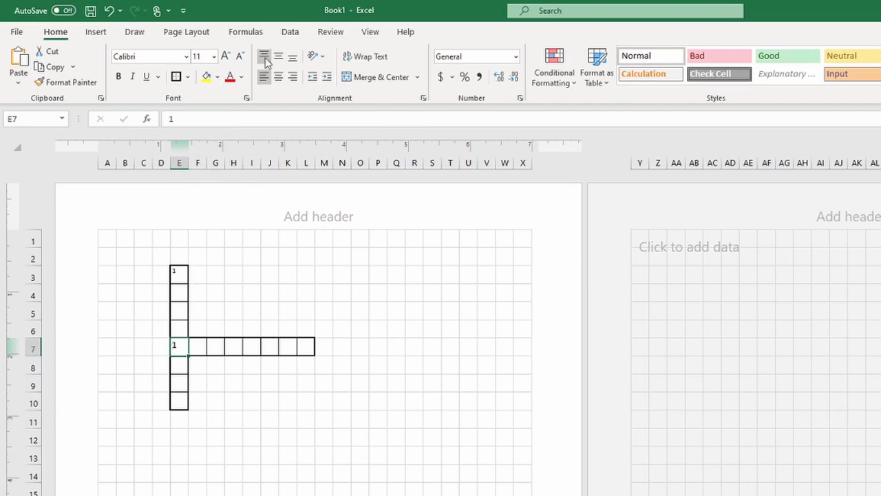
{"action": "left_click", "coordinate": [213, 56]}
{"action": "left_click", "coordinate": [204, 74]}
{"action": "left_click_drag", "start_coordinate": [229, 364], "coordinate": [198, 362]}
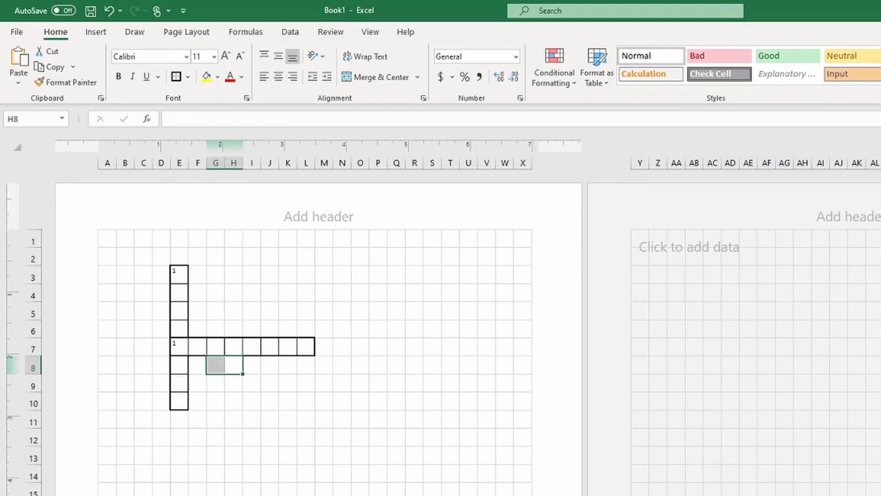
Add the centre page header title "My Crossword Puzzle" and enlarge its font.
{"action": "left_click", "coordinate": [310, 218]}
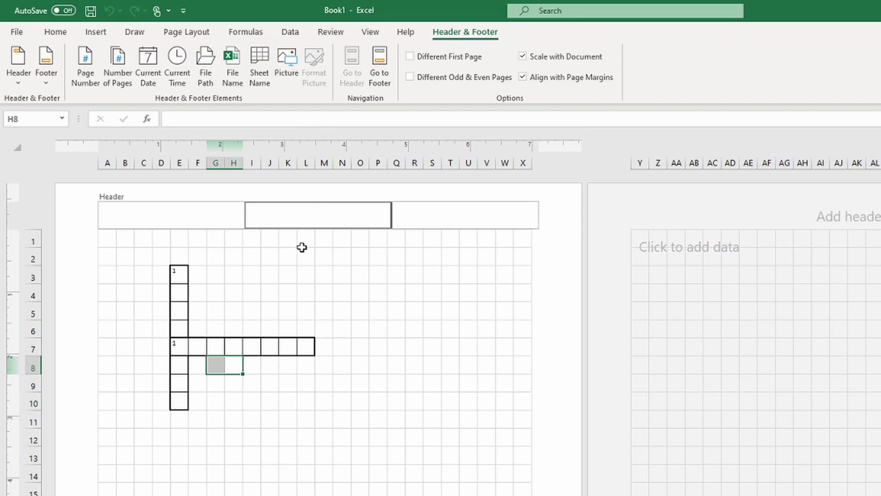
{"action": "type", "text": "My Crossword Pu"}
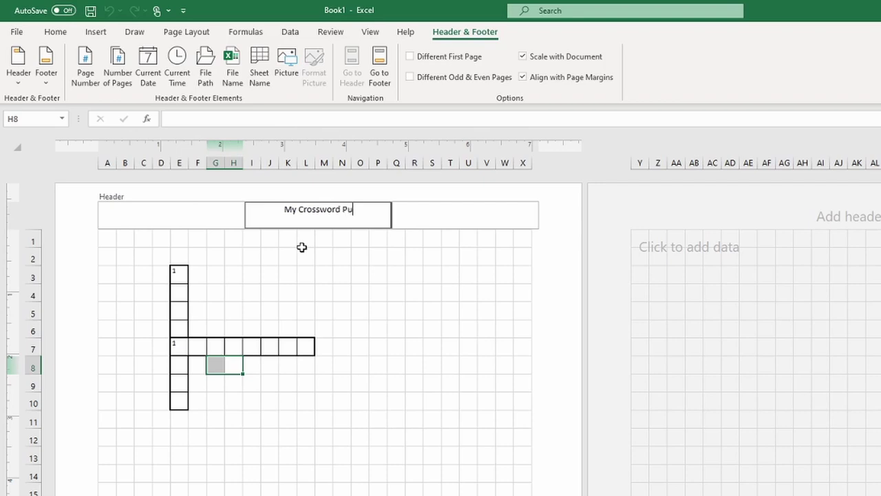
{"action": "type", "text": "zzle"}
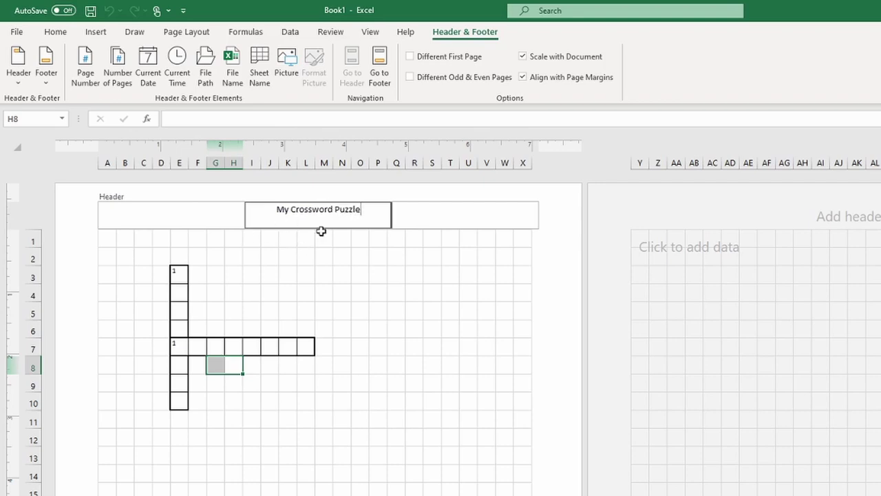
{"action": "left_click_drag", "start_coordinate": [366, 208], "coordinate": [247, 209]}
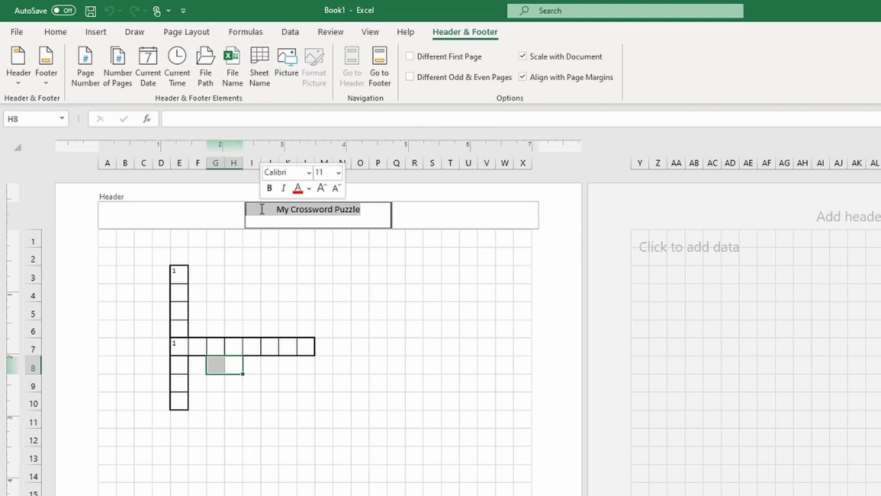
{"action": "left_click", "coordinate": [55, 32]}
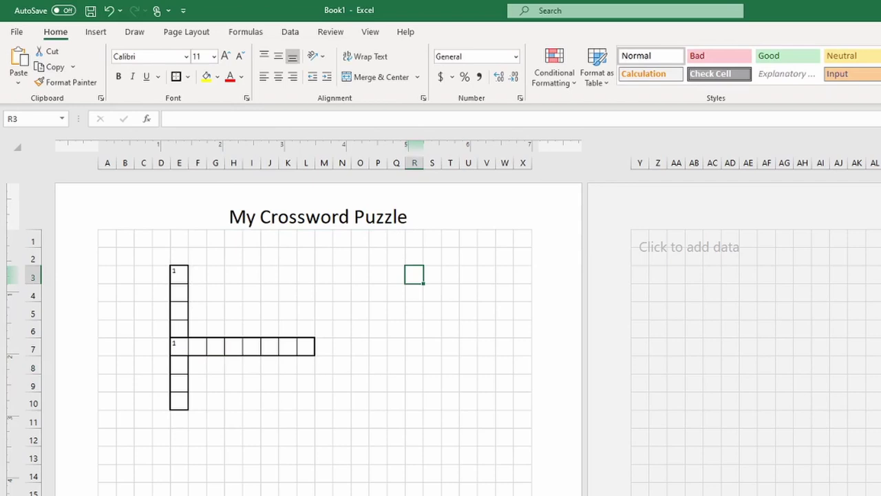
Enter the clue list heading "Across" in cell D15 below the puzzle.
{"action": "left_click", "coordinate": [166, 490]}
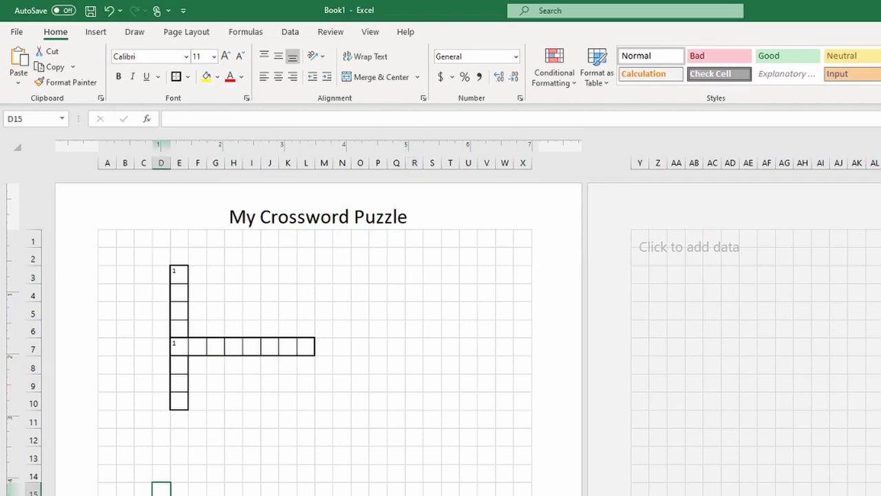
{"action": "type", "text": "Across"}
{"action": "left_click", "coordinate": [230, 492]}
{"action": "left_click", "coordinate": [144, 495]}
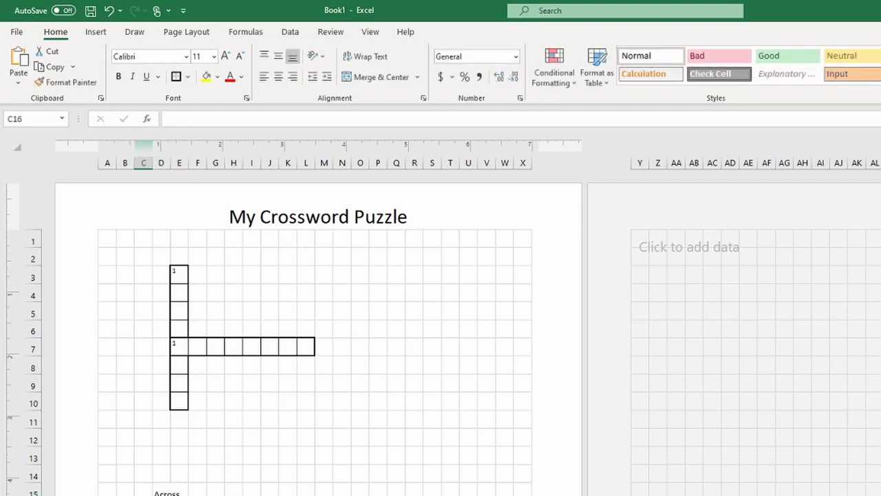
{"action": "left_click", "coordinate": [125, 494]}
{"action": "left_click", "coordinate": [143, 495]}
{"action": "left_click", "coordinate": [396, 455]}
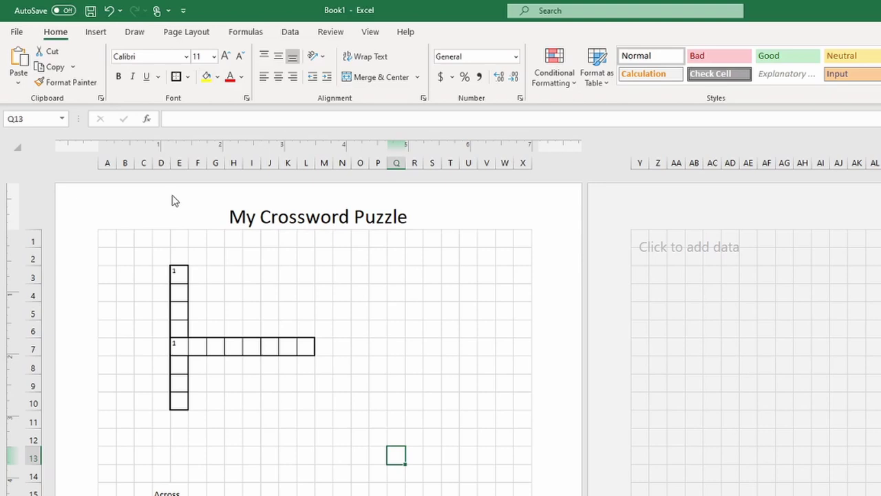
Remove all borders from the puzzle area spanning columns A to W, starting at cell A1.
{"action": "left_click", "coordinate": [99, 237]}
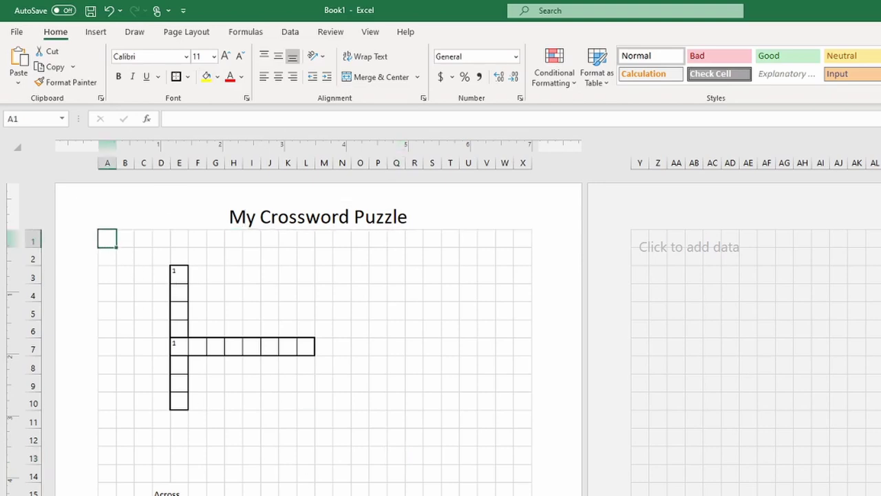
{"action": "left_click", "coordinate": [504, 495], "text": "shift"}
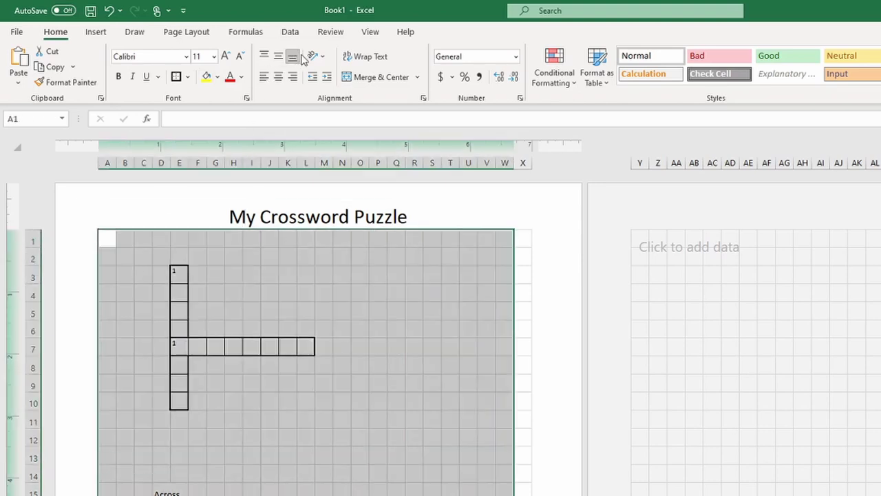
{"action": "left_click", "coordinate": [417, 77]}
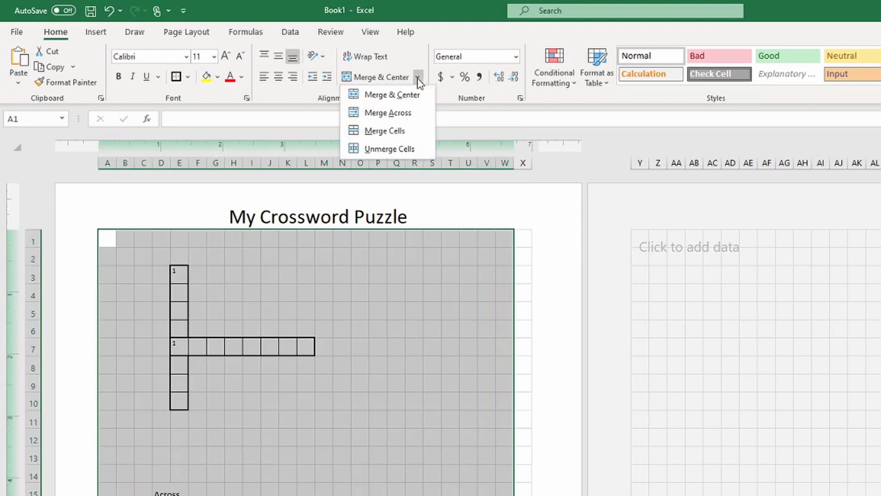
{"action": "left_click", "coordinate": [408, 132]}
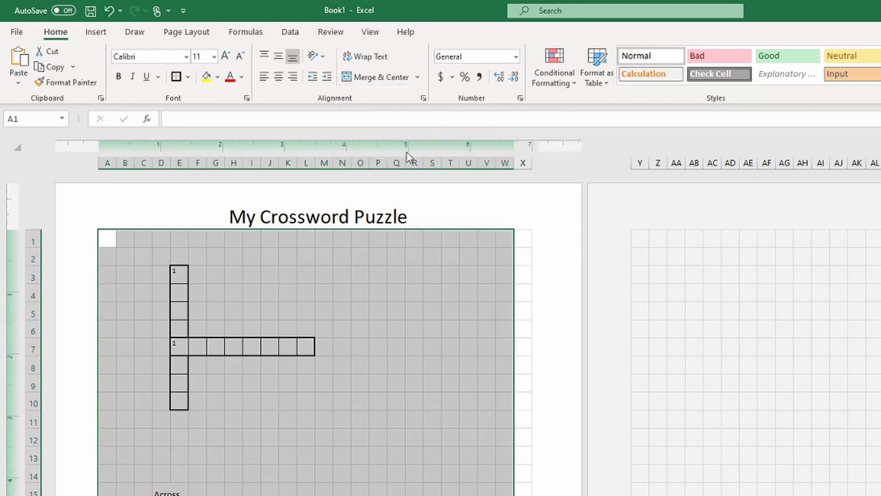
{"action": "left_click", "coordinate": [188, 77]}
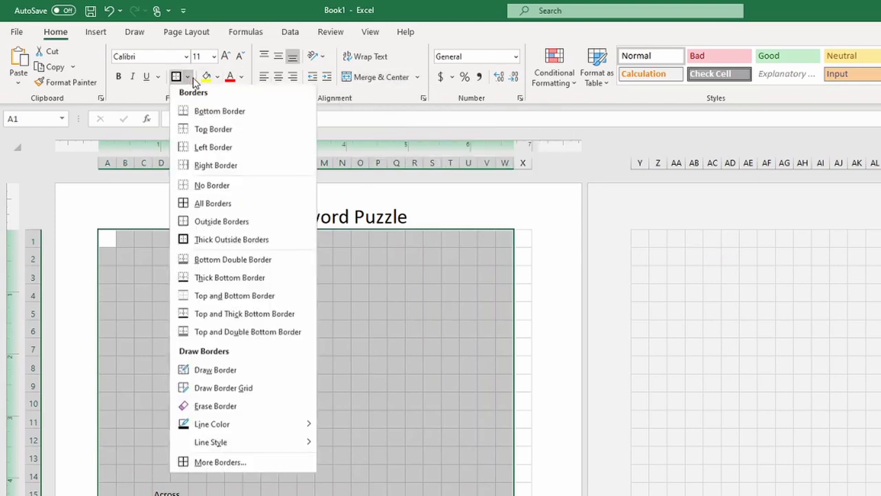
{"action": "left_click", "coordinate": [227, 189]}
Clear the clue numbers in cells E3 and E7 and the "Across" heading in row 15.
{"action": "left_click", "coordinate": [179, 274]}
{"action": "key", "text": "BackSpace"}
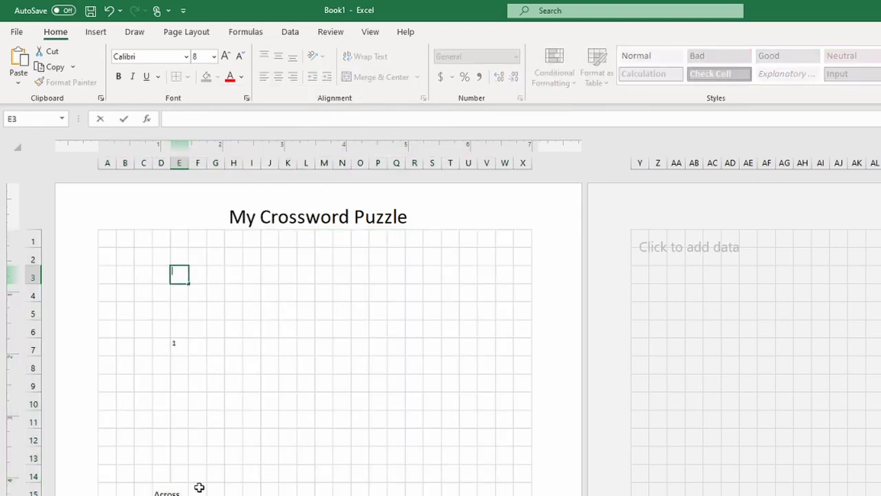
{"action": "left_click", "coordinate": [176, 493]}
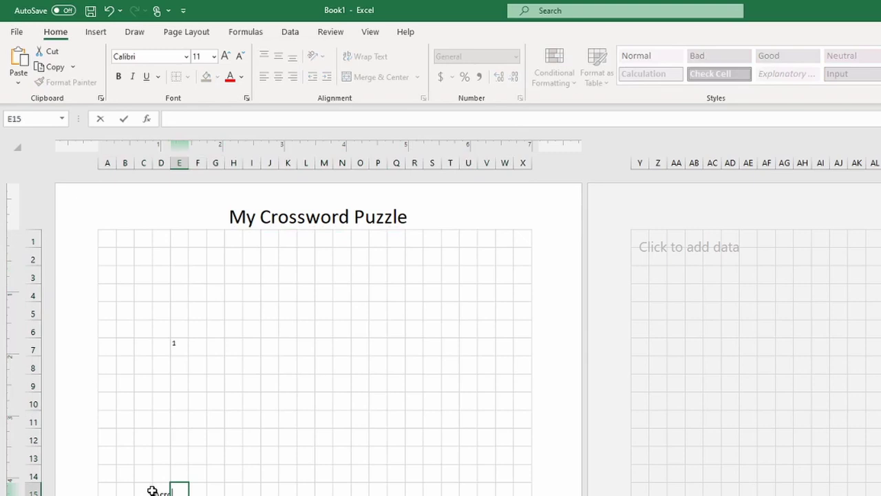
{"action": "left_click", "coordinate": [177, 345]}
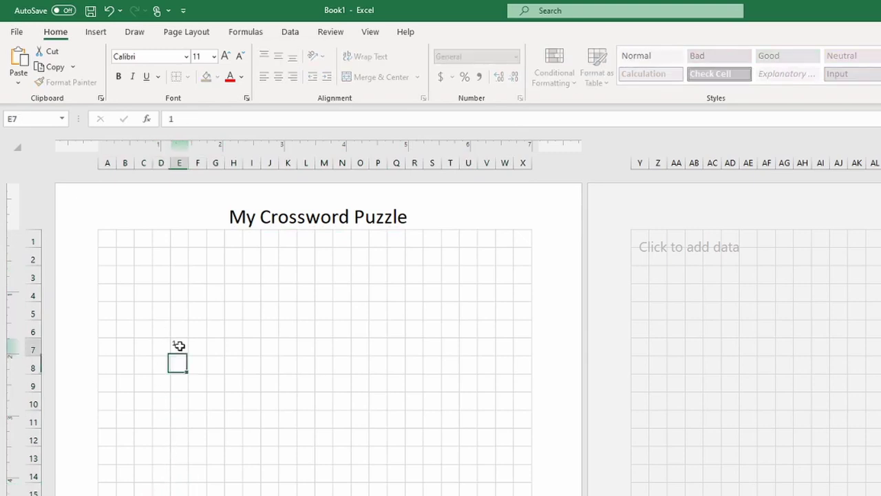
{"action": "key", "text": "BackSpace"}
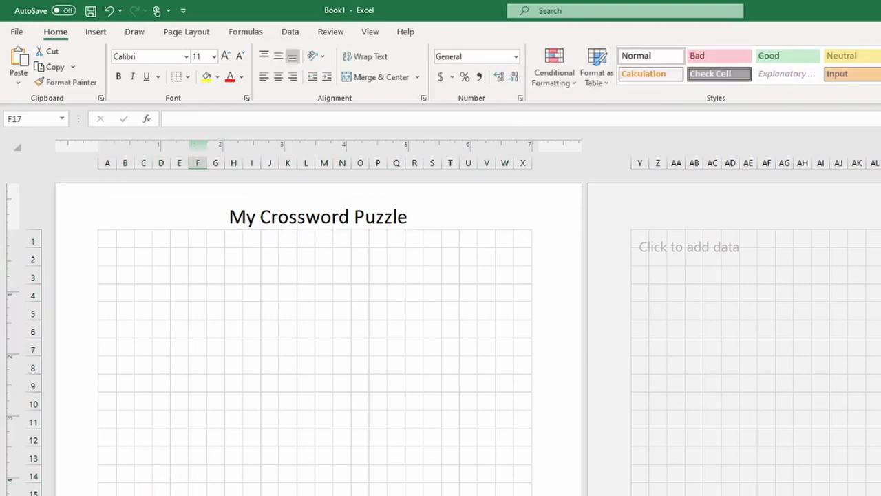
{"action": "scroll", "coordinate": [260, 461], "scroll_direction": "down", "scroll_amount": 3}
{"action": "scroll", "coordinate": [259, 461], "scroll_direction": "up", "scroll_amount": 3}
Fill a yellow word path from E4 down to E9, across to I9, up to I5 and across to N5.
{"action": "left_click", "coordinate": [200, 347]}
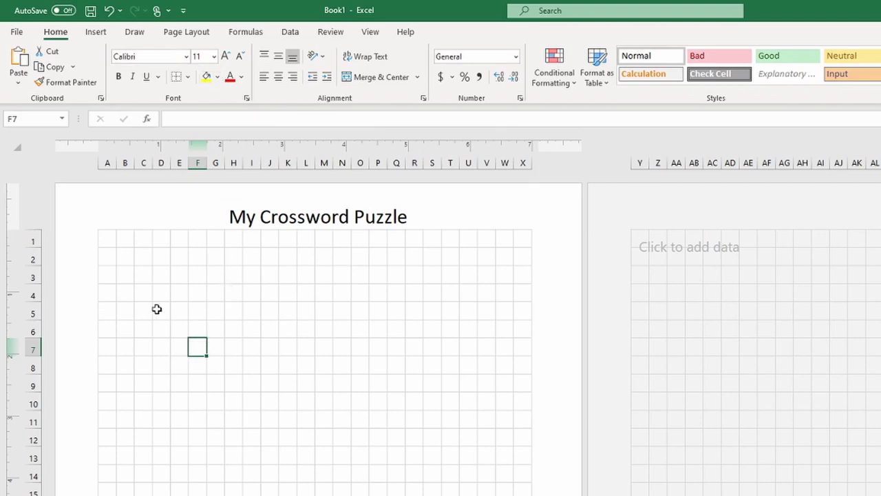
{"action": "left_click_drag", "start_coordinate": [158, 309], "coordinate": [173, 309]}
{"action": "left_click", "coordinate": [177, 289]}
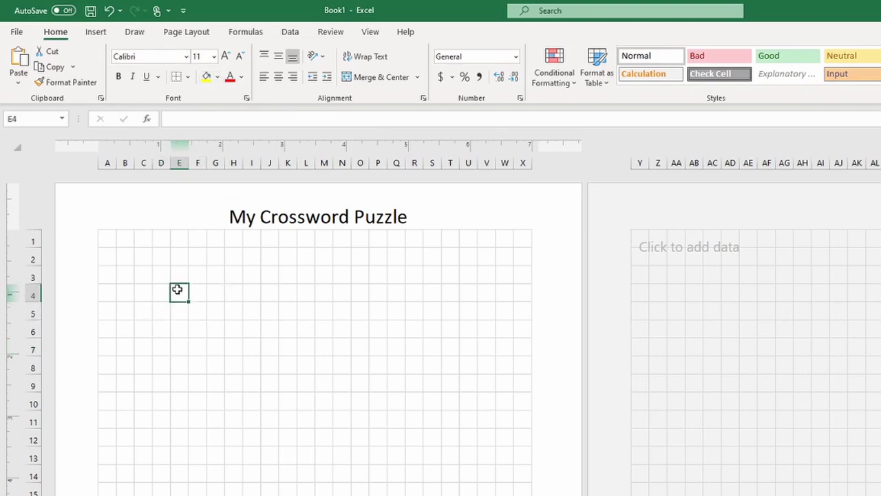
{"action": "left_click", "coordinate": [206, 76]}
{"action": "left_click_drag", "start_coordinate": [179, 305], "coordinate": [342, 310]}
{"action": "left_click", "coordinate": [207, 77]}
{"action": "left_click", "coordinate": [197, 381]}
{"action": "key", "text": "F4"}
Continue the yellow word path from N5 down to N8, back to K8, down to K15 and across to R15.
{"action": "key", "text": "F4"}
{"action": "key", "text": "F4"}
{"action": "key", "text": "F4"}
{"action": "left_click_drag", "start_coordinate": [342, 330], "coordinate": [287, 488]}
{"action": "key", "text": "F4"}
{"action": "key", "text": "F4"}
{"action": "left_click_drag", "start_coordinate": [306, 488], "coordinate": [378, 489]}
{"action": "key", "text": "F4"}
{"action": "left_click_drag", "start_coordinate": [397, 489], "coordinate": [420, 490]}
{"action": "key", "text": "F4"}
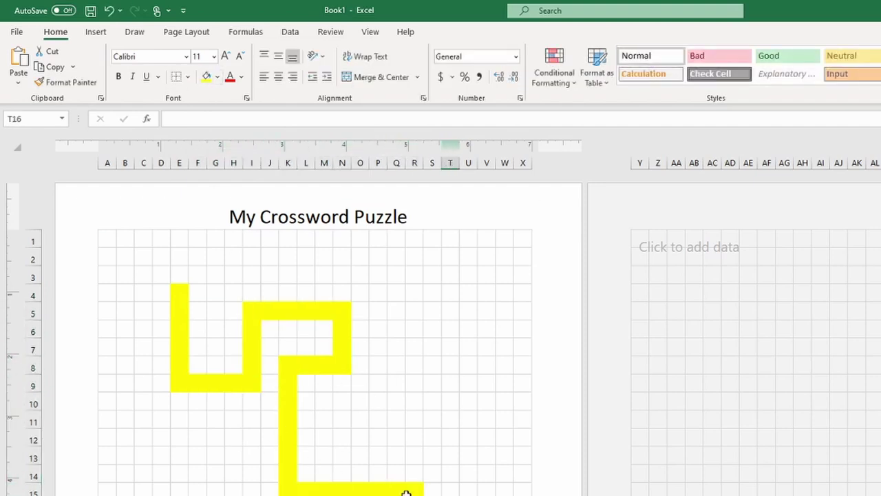
Fill the word squares L10:O10 and O11:O12 with dark blue-gray.
{"action": "left_click", "coordinate": [306, 399]}
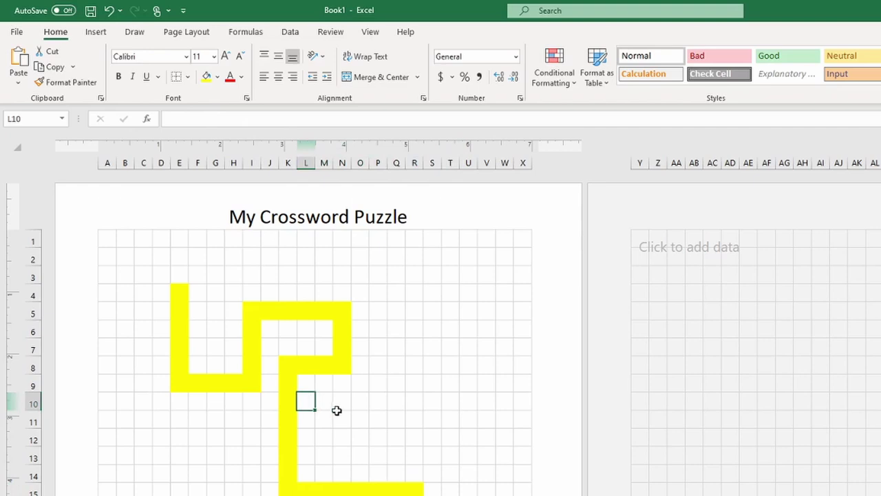
{"action": "left_click", "coordinate": [218, 77]}
{"action": "left_click", "coordinate": [239, 112]}
{"action": "left_click", "coordinate": [206, 77]}
{"action": "left_click_drag", "start_coordinate": [322, 402], "coordinate": [360, 440]}
{"action": "key", "text": "F4"}
Fill the word squares O6:R6, R3:R5 and S3:U3 with the same dark blue-gray.
{"action": "left_click_drag", "start_coordinate": [355, 330], "coordinate": [466, 278]}
{"action": "key", "text": "F4"}
{"action": "left_click", "coordinate": [206, 78]}
{"action": "left_click", "coordinate": [453, 273]}
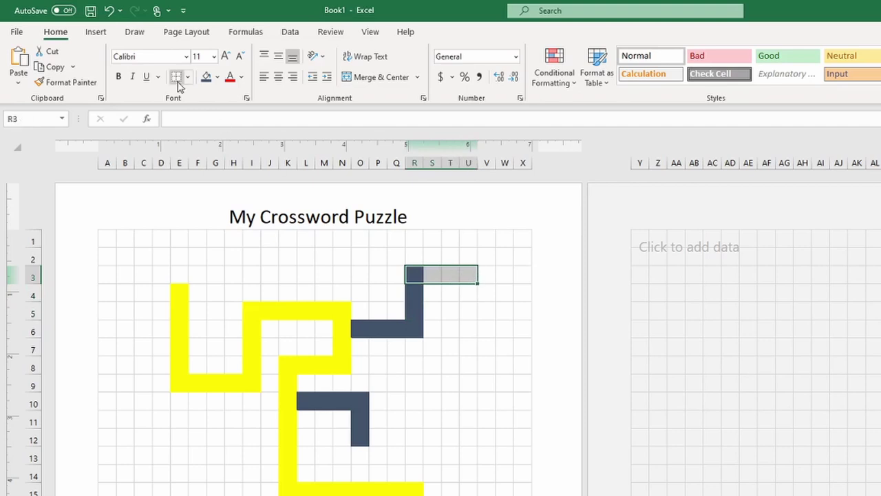
{"action": "left_click", "coordinate": [206, 78]}
{"action": "left_click", "coordinate": [396, 365]}
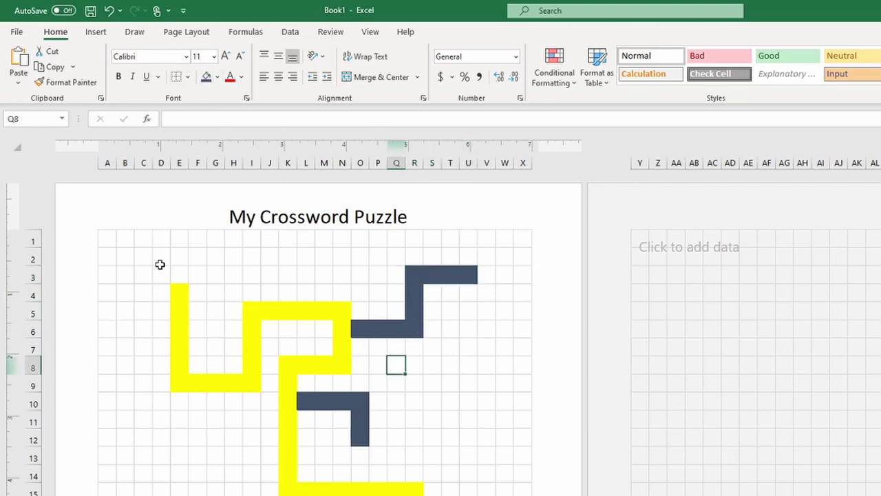
Fill the unused squares B1:D11 beside the yellow path with black.
{"action": "left_click", "coordinate": [129, 245]}
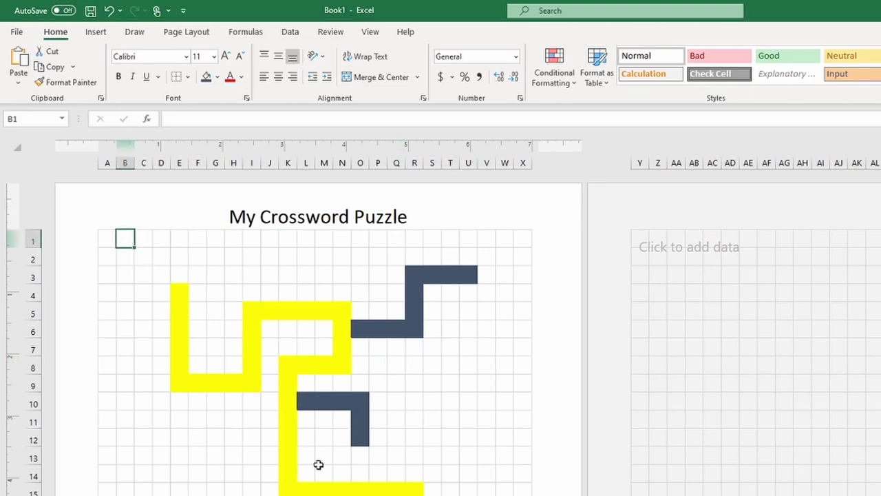
{"action": "left_click_drag", "start_coordinate": [128, 241], "coordinate": [169, 413]}
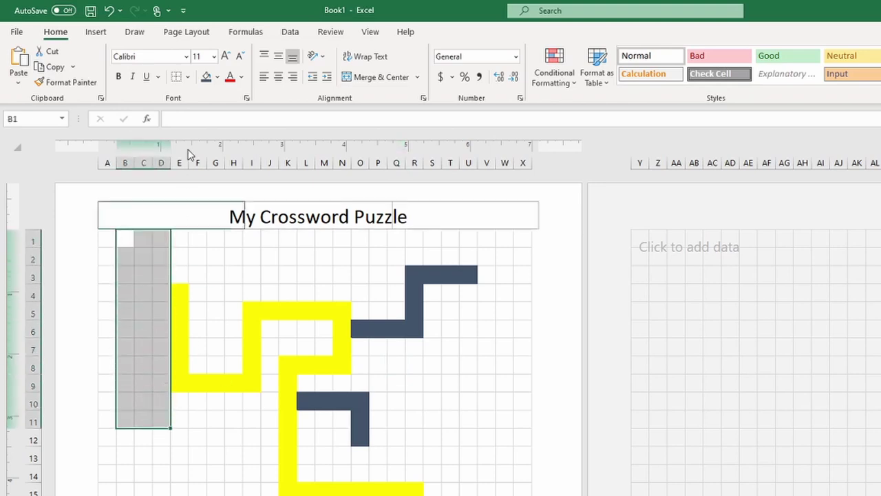
{"action": "left_click", "coordinate": [217, 76]}
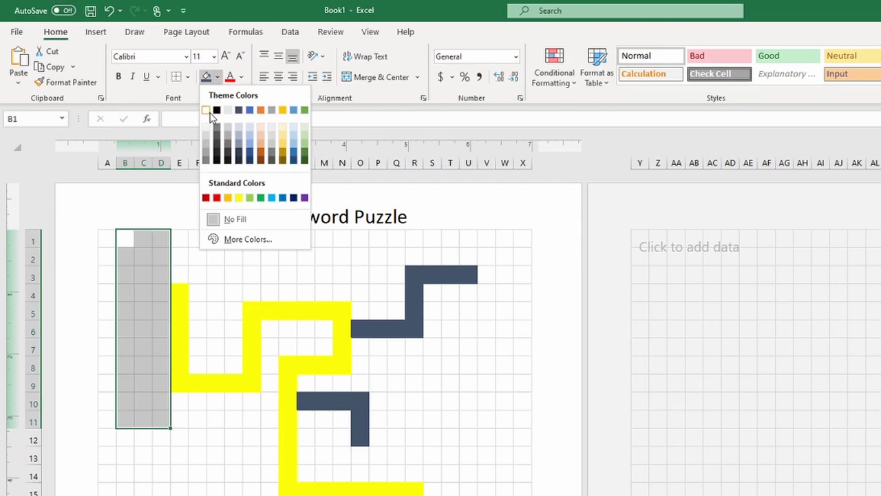
{"action": "left_click", "coordinate": [217, 112]}
Fill the unused squares E1:G3 and F4:H8 around the yellow path with black.
{"action": "left_click_drag", "start_coordinate": [179, 238], "coordinate": [218, 283]}
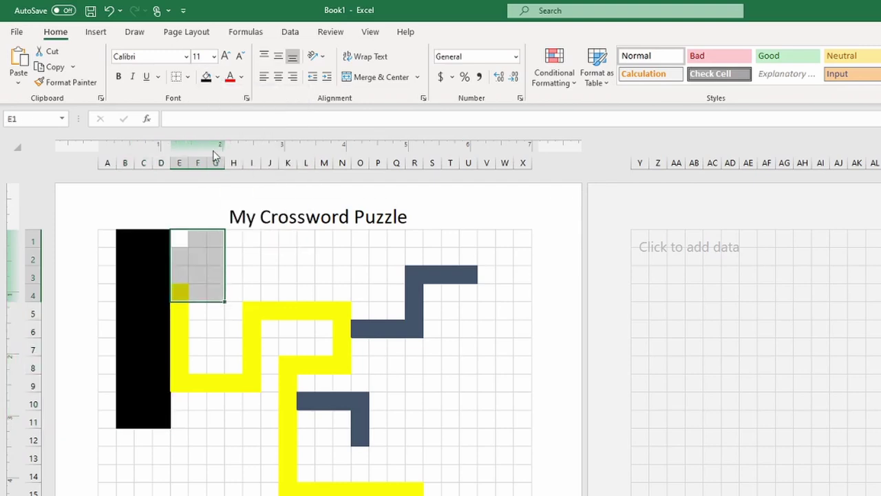
{"action": "left_click", "coordinate": [235, 325]}
{"action": "left_click_drag", "start_coordinate": [180, 240], "coordinate": [199, 368]}
{"action": "left_click", "coordinate": [206, 77]}
{"action": "left_click_drag", "start_coordinate": [198, 367], "coordinate": [231, 366]}
Extend the yellow word path upward by filling cells E1:E3 with yellow.
{"action": "left_click", "coordinate": [179, 274]}
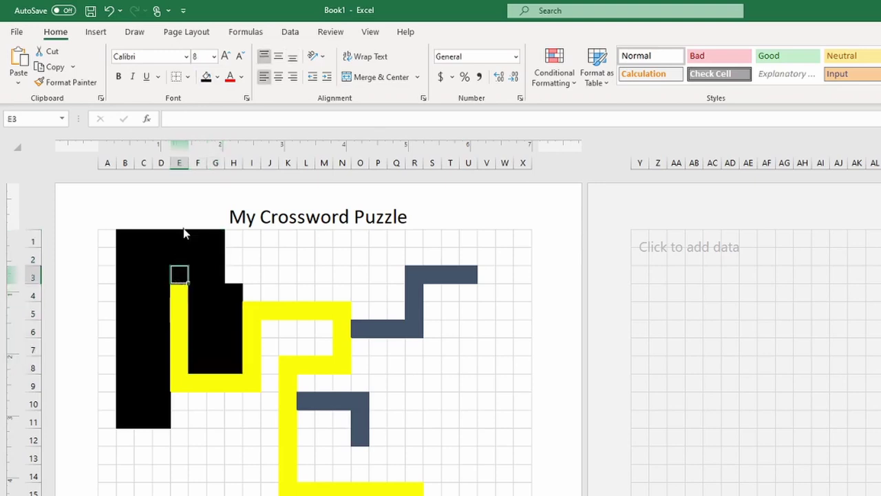
{"action": "left_click", "coordinate": [218, 79]}
{"action": "left_click", "coordinate": [239, 198]}
{"action": "left_click_drag", "start_coordinate": [179, 238], "coordinate": [179, 256]}
{"action": "left_click", "coordinate": [205, 77]}
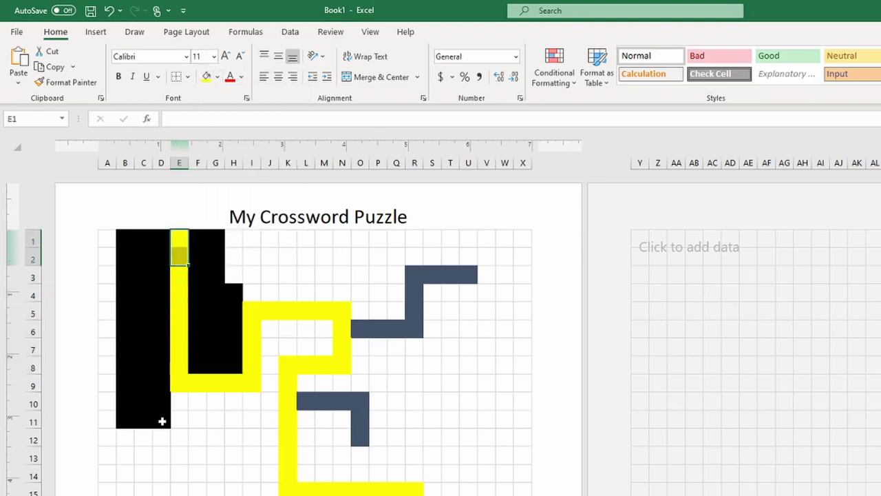
{"action": "right_click", "coordinate": [161, 405]}
{"action": "key", "text": "Escape"}
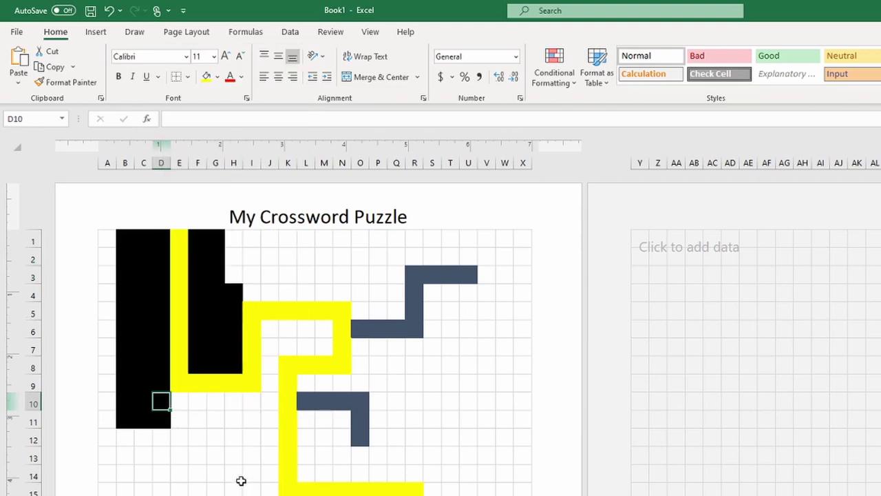
{"action": "left_click", "coordinate": [208, 469]}
{"action": "scroll", "coordinate": [239, 493], "scroll_direction": "down", "scroll_amount": 4}
{"action": "left_click_drag", "start_coordinate": [397, 388], "coordinate": [360, 493]}
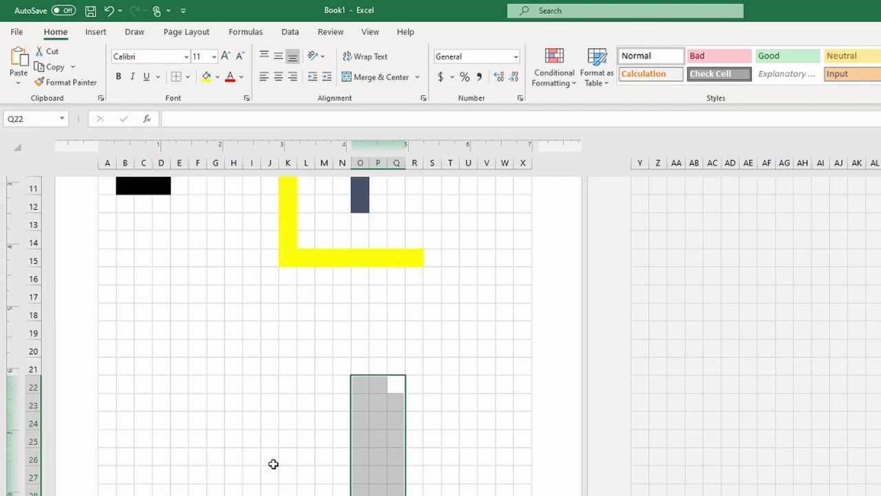
{"action": "scroll", "coordinate": [274, 463], "scroll_direction": "up", "scroll_amount": 4}
{"action": "left_click", "coordinate": [270, 494]}
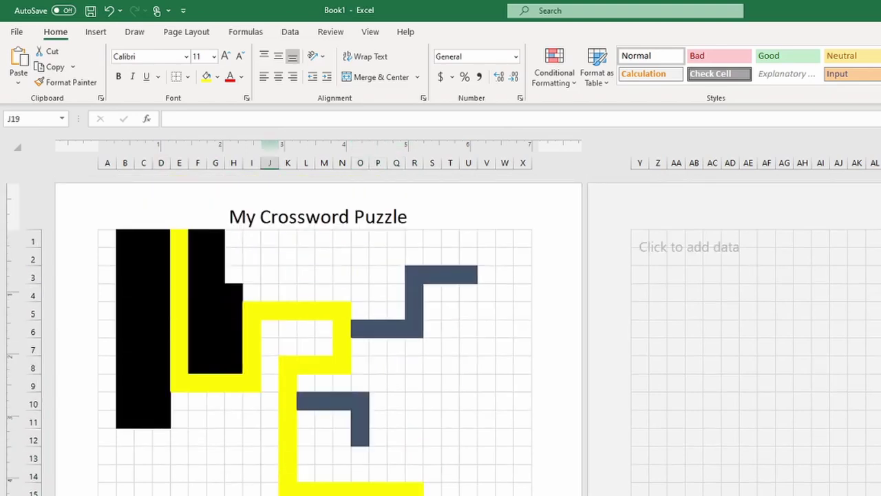